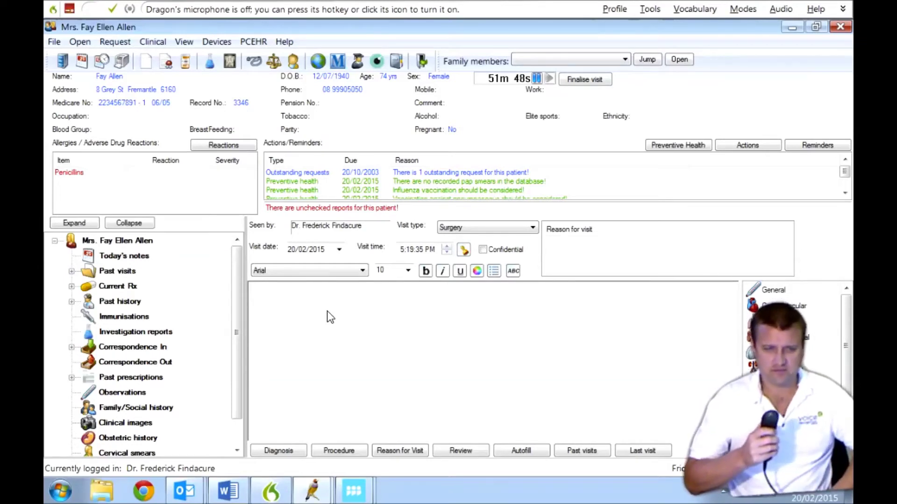
Turn on Dragon's microphone in normal dictation mode over the empty Today's notes entry
key("KP_Add")
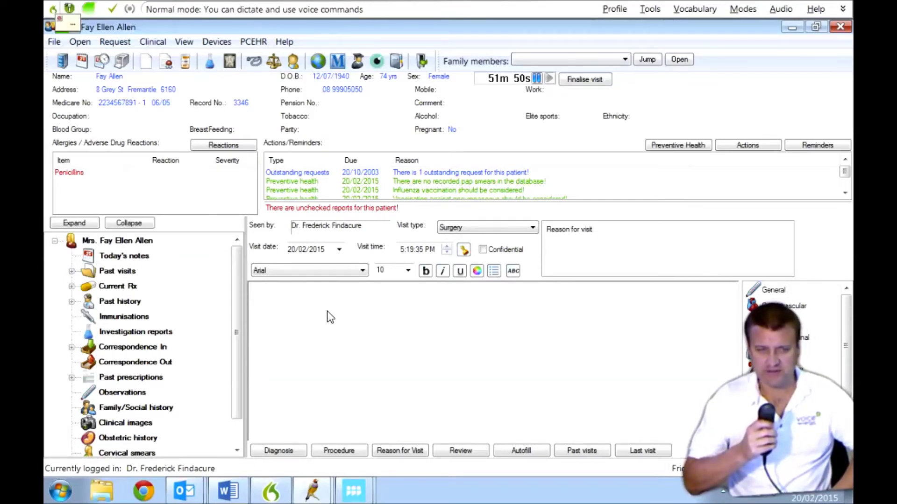
left_click(120, 299)
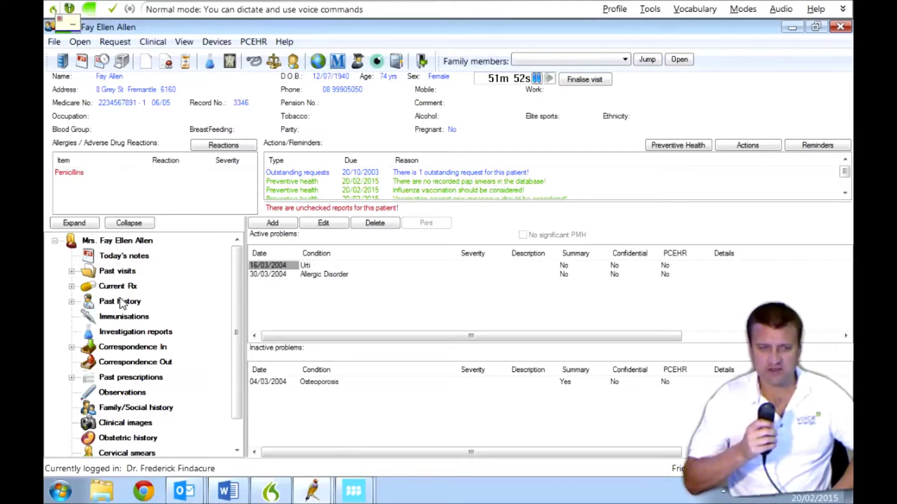
left_click(124, 316)
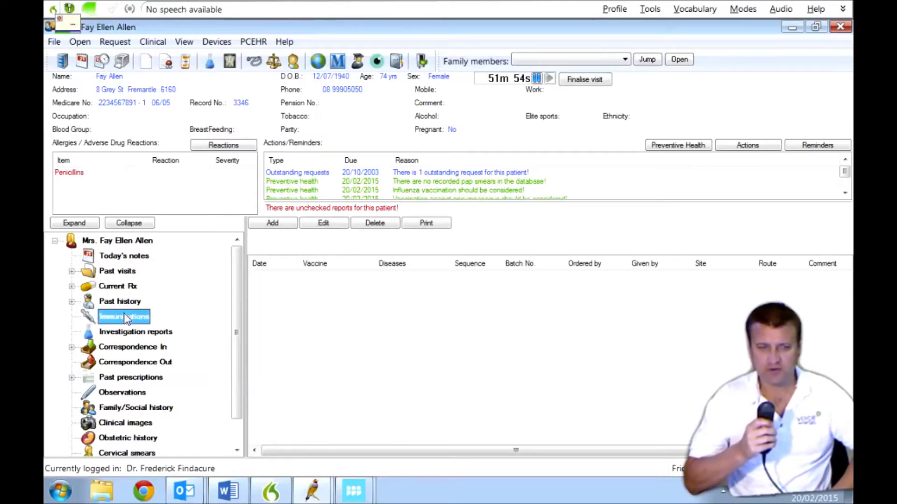
left_click(137, 331)
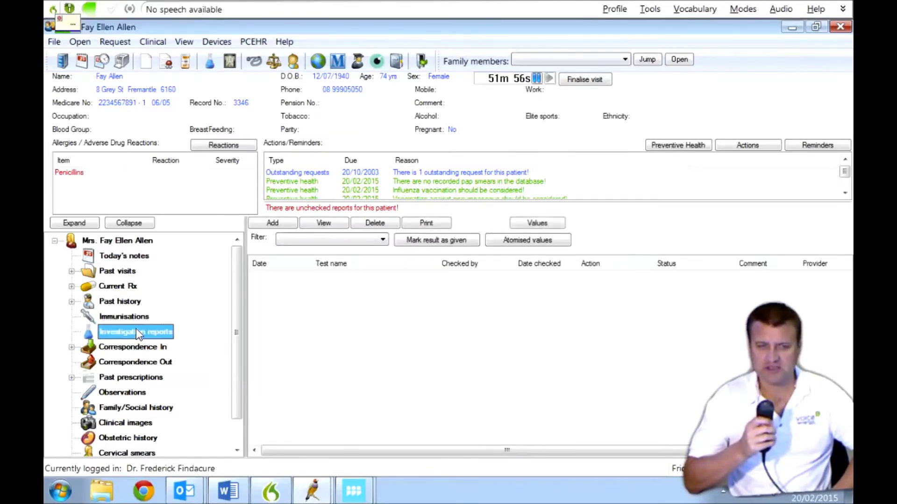
left_click(133, 346)
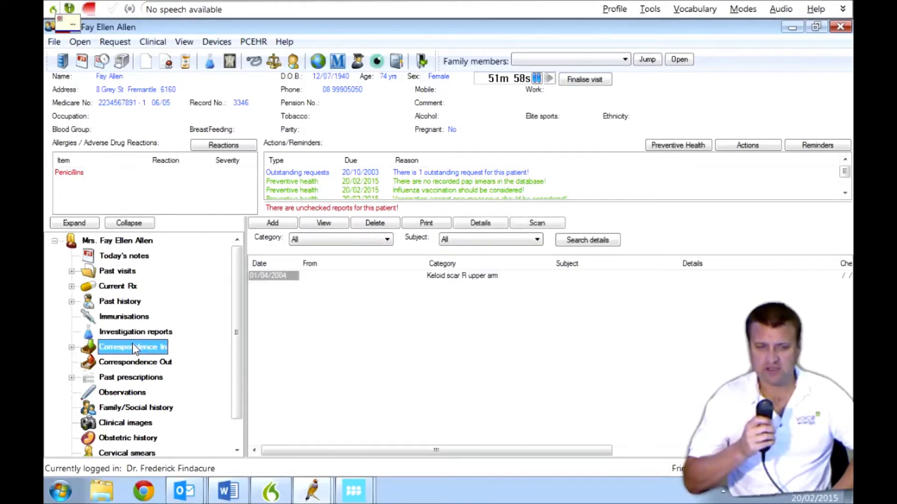
left_click(136, 362)
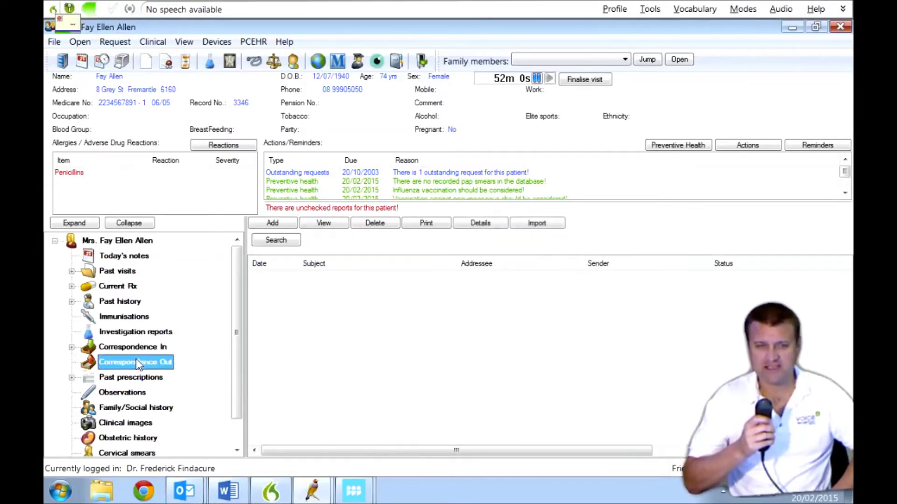
left_click(125, 257)
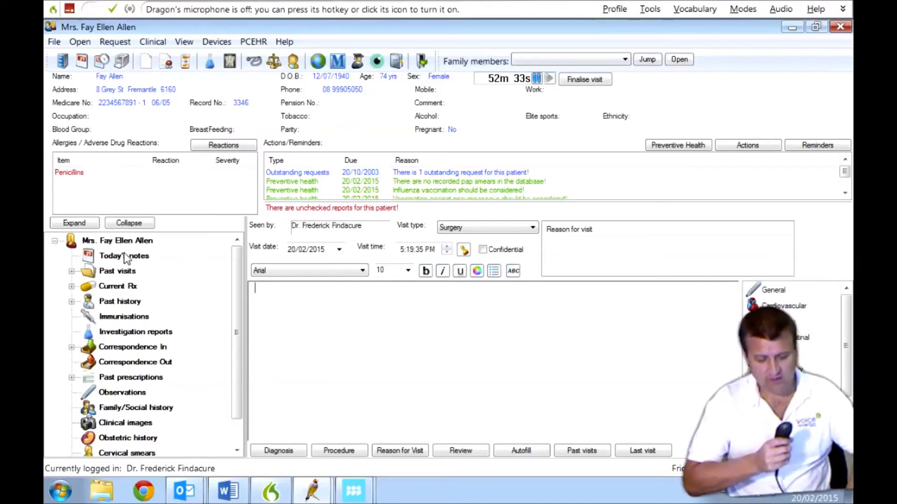
Dictate the 74-year-old woman's chest-pain history paragraph, ending at 'rested in call area'
key("KP_Add")
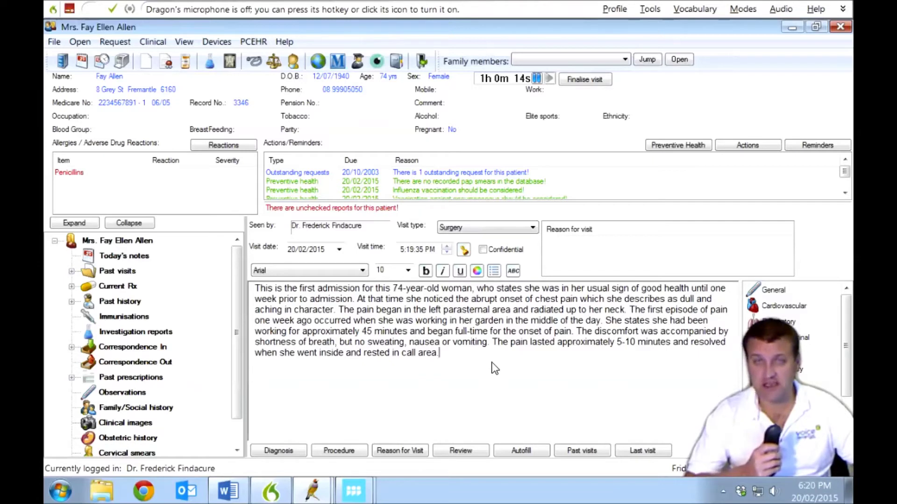
Correct 'sign of good health' to 'state of good health' in the Spelling Window
key("KP_Add")
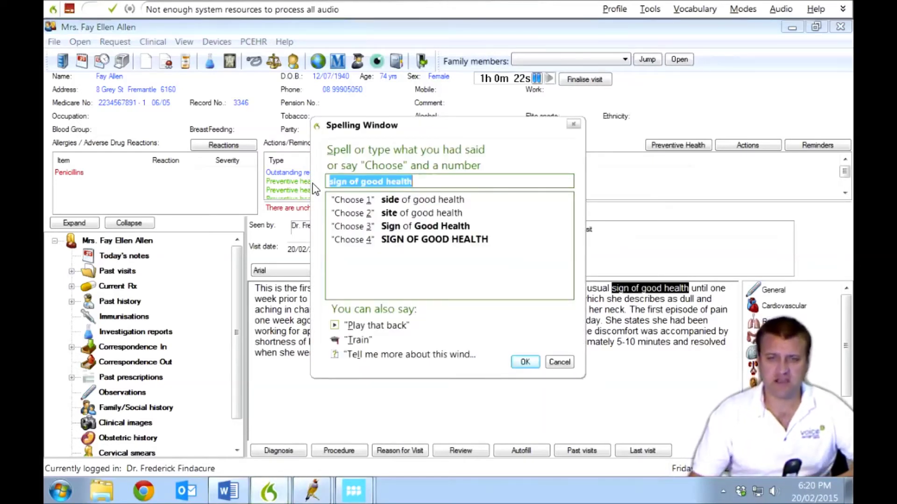
left_click_drag(349, 183, 329, 183)
type("states")
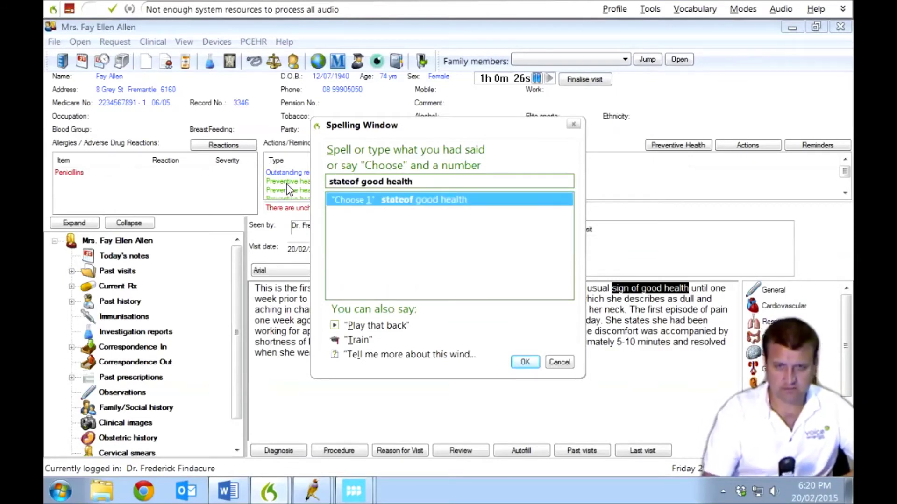
key("KP_Add")
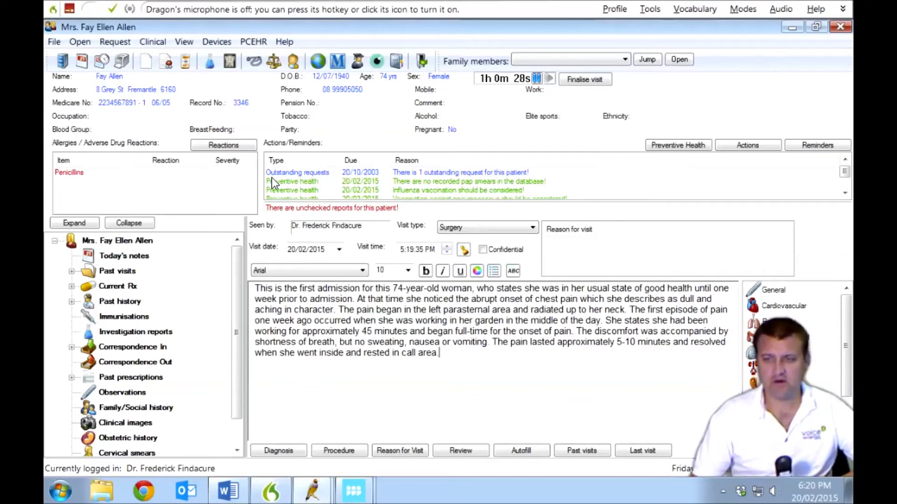
left_click(487, 354)
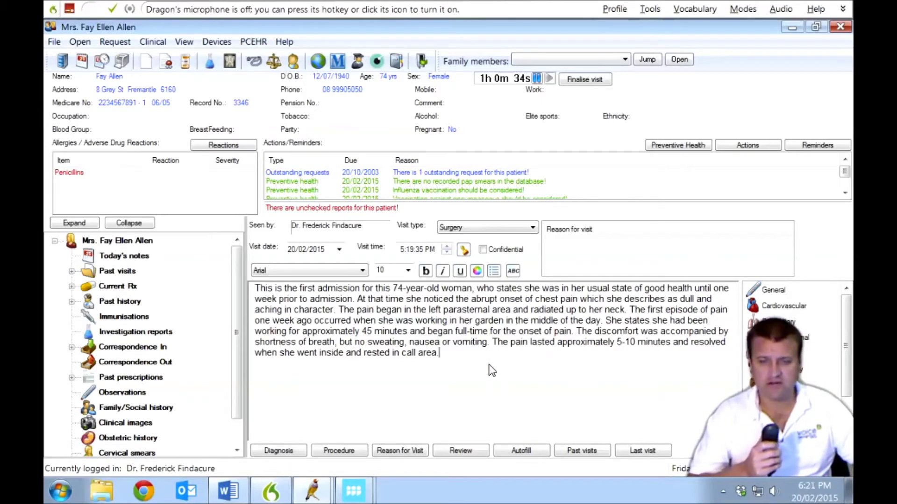
Correct 'call area' to 'cool area' in the Spelling Window
key("KP_Add")
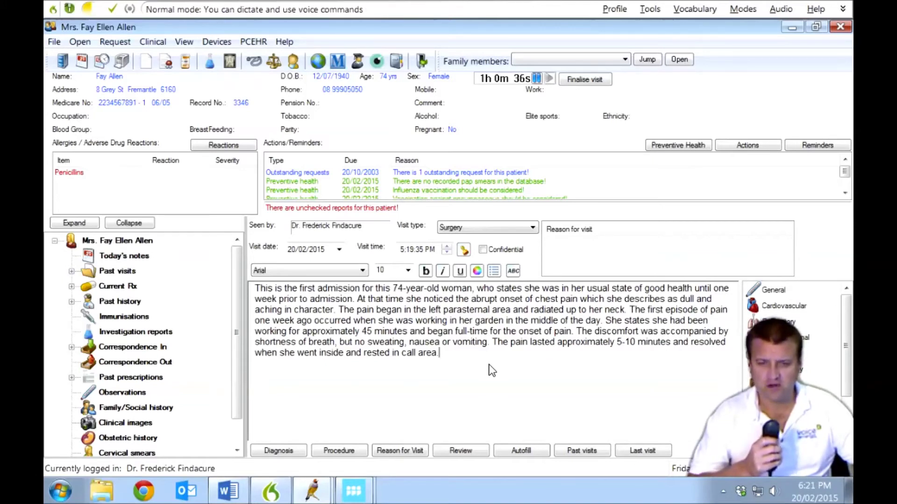
key("KP_Add")
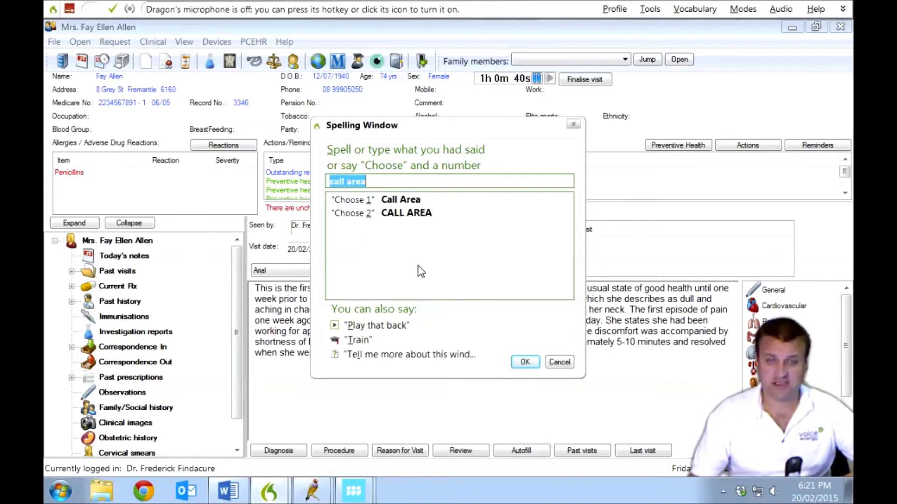
left_click(347, 187)
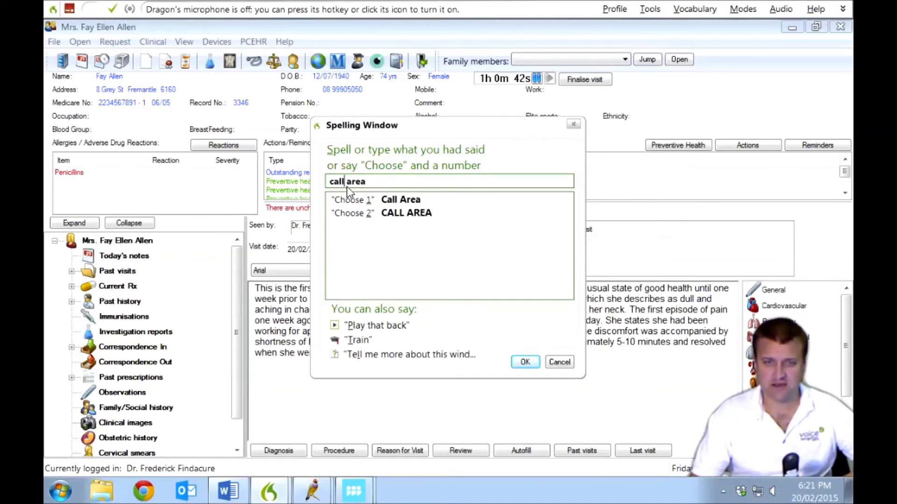
key("BackSpace")
key("BackSpace")
key("BackSpace")
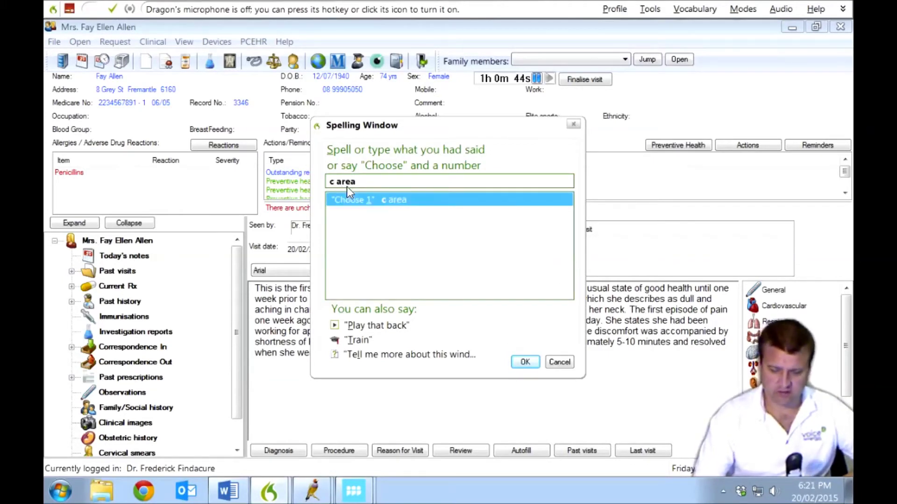
type("ool")
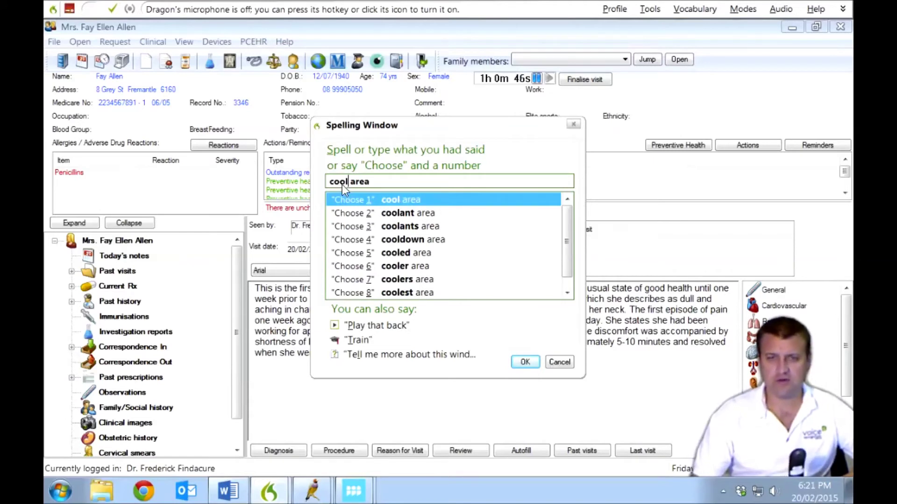
left_click(524, 364)
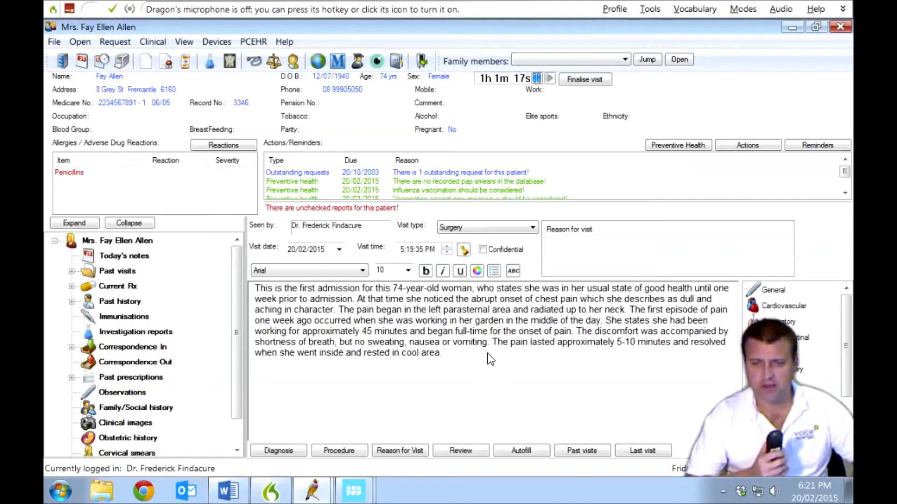
key("KP_Add")
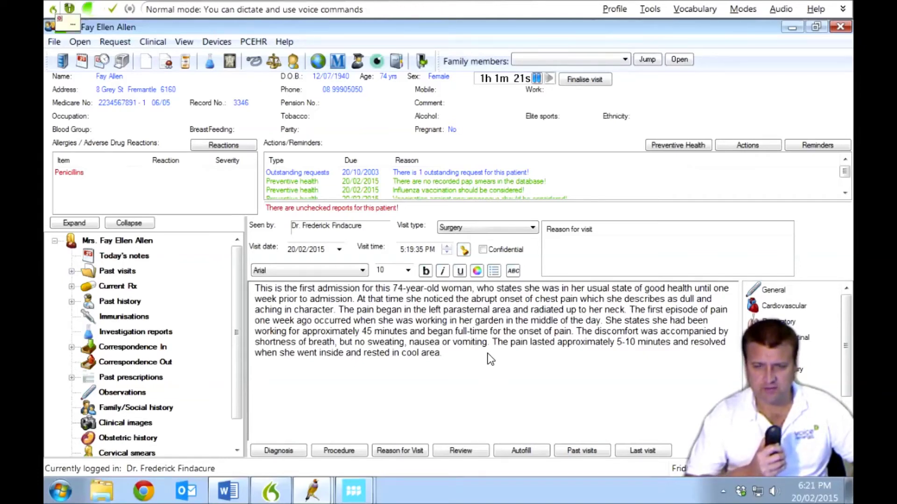
Bold 'parasternal' and underline the sentence about pain lasting 5-10 minutes
key("KP_Add")
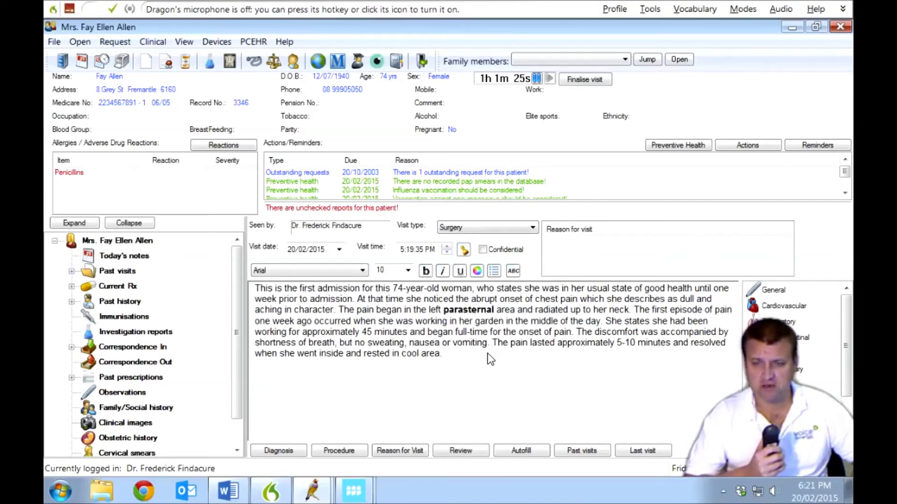
key("KP_Add")
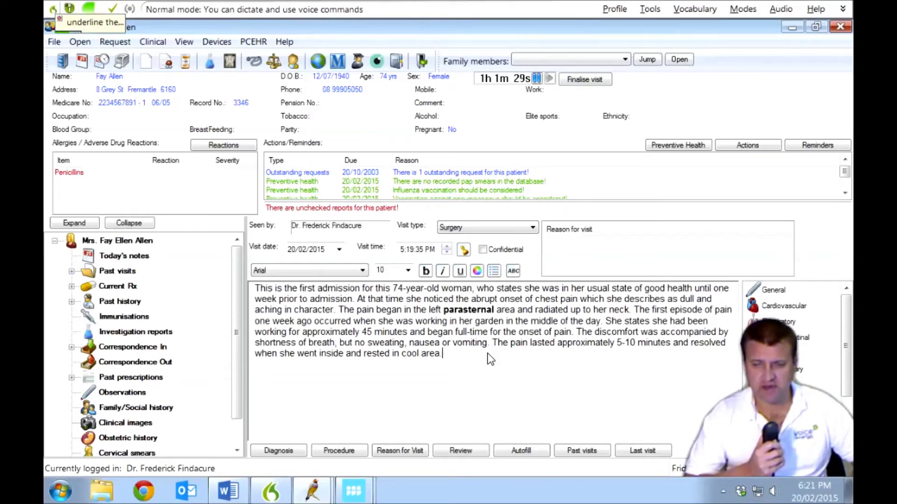
key("KP_Add")
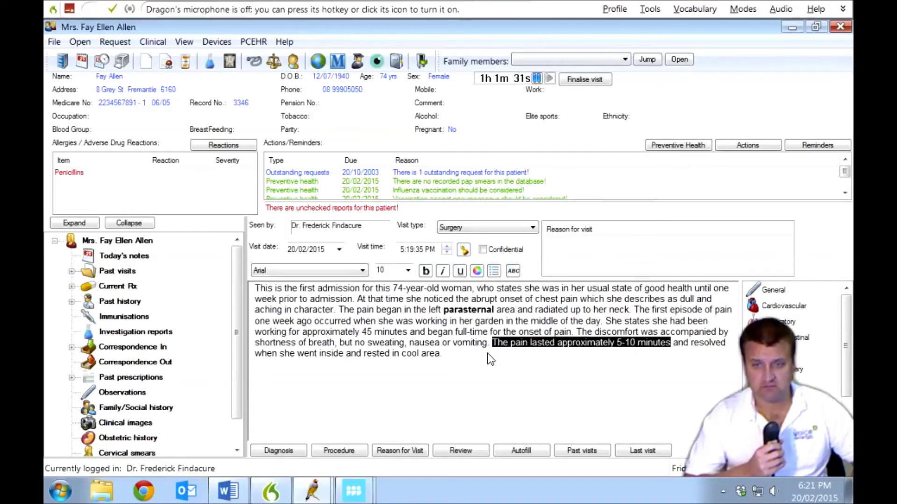
key("ctrl+u")
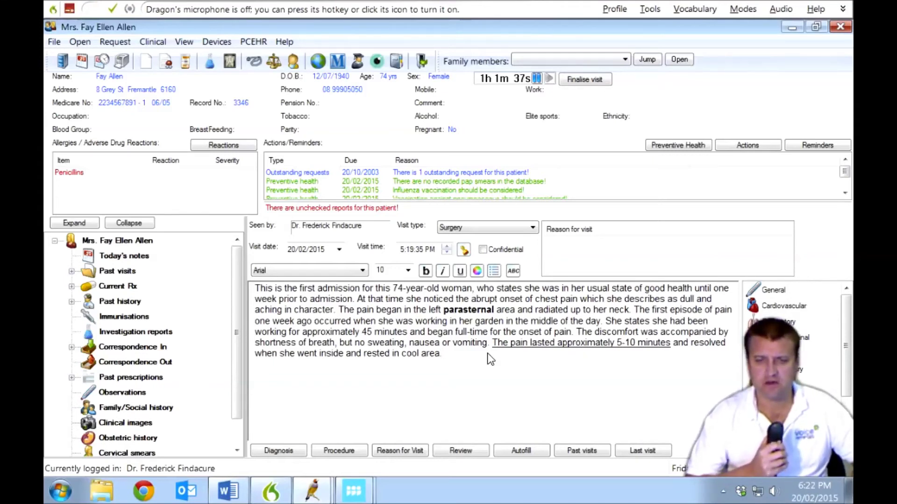
Change the patient's age from 74 to 72 by dictating 'seventy two'
key("KP_Add")
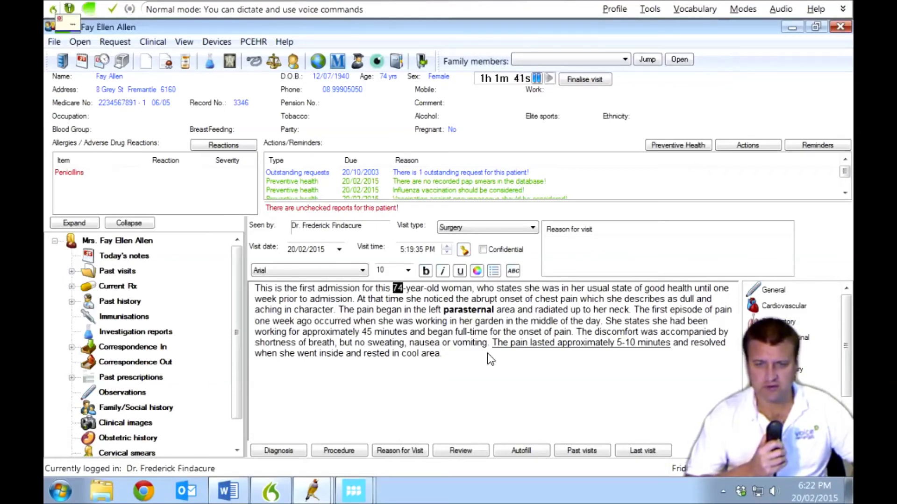
key("KP_Add")
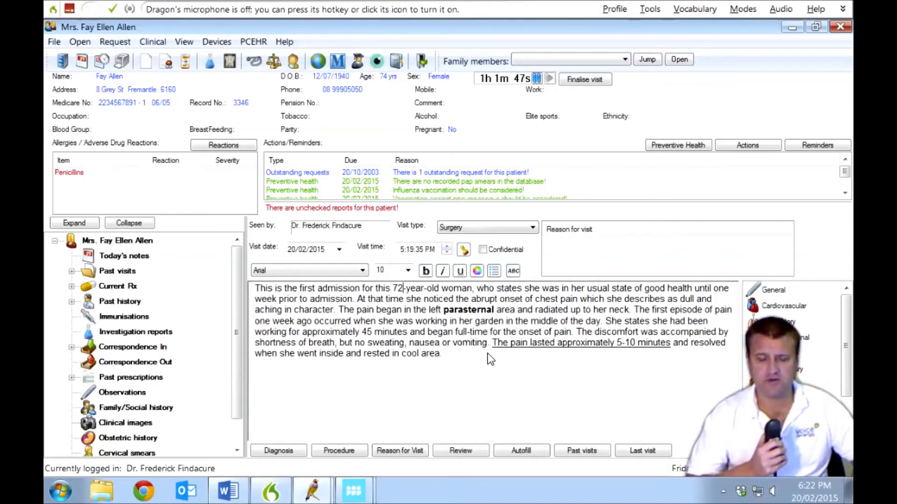
key("KP_Add")
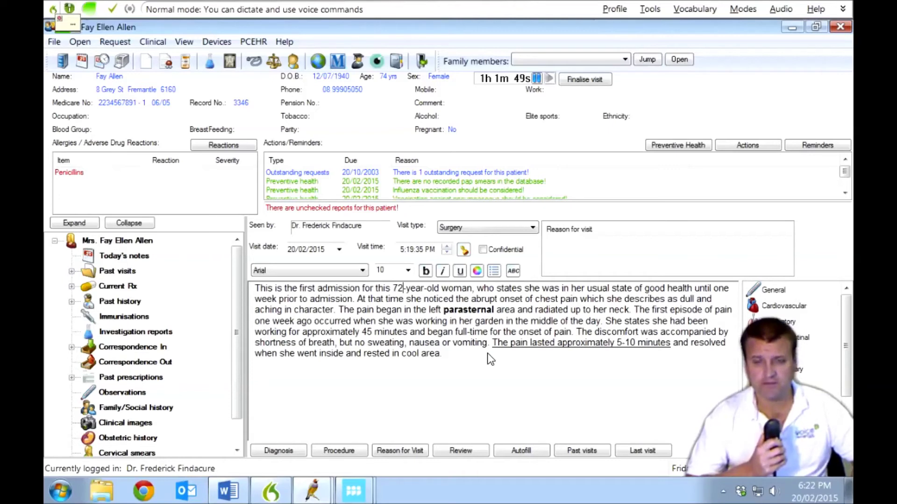
key("KP_Add")
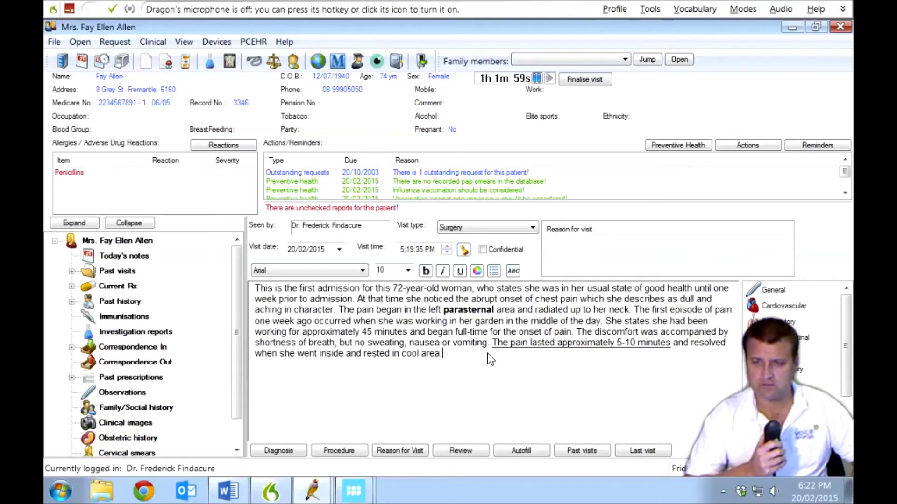
key("KP_Add")
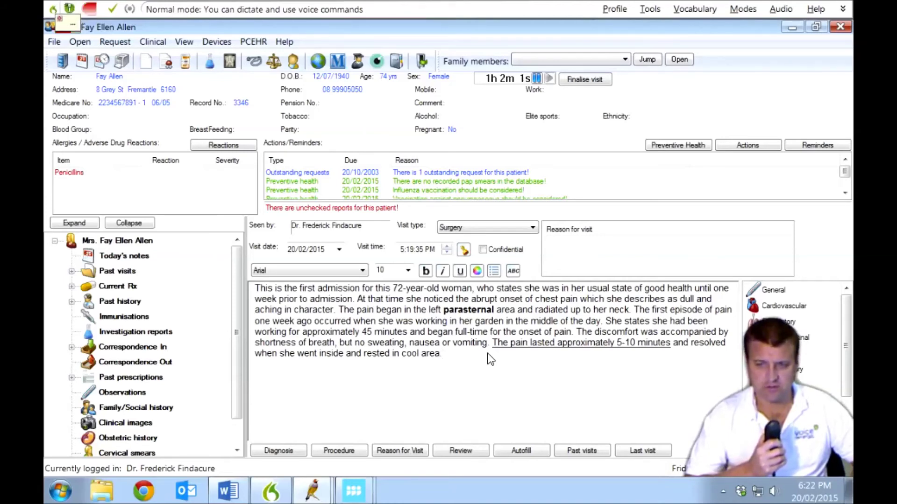
Delete 'usual' and the final six words, so the note ends at 'when she went inside'
key("KP_Add")
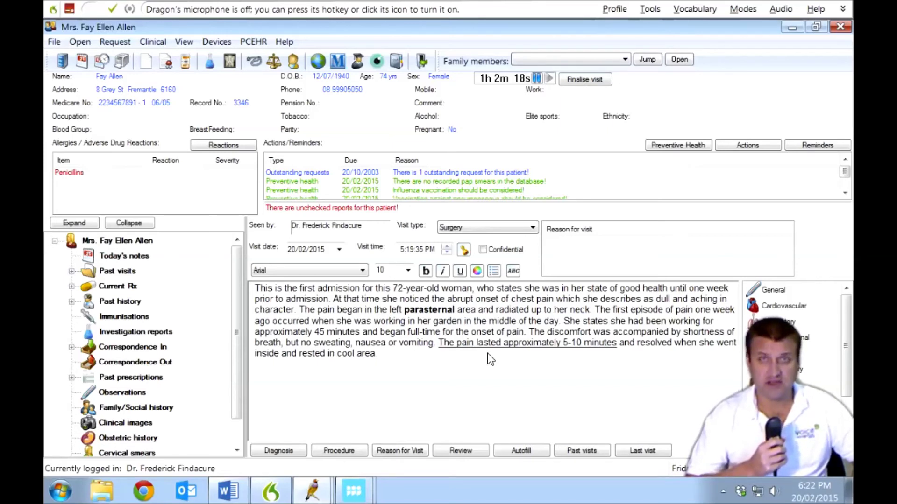
key("KP_Add")
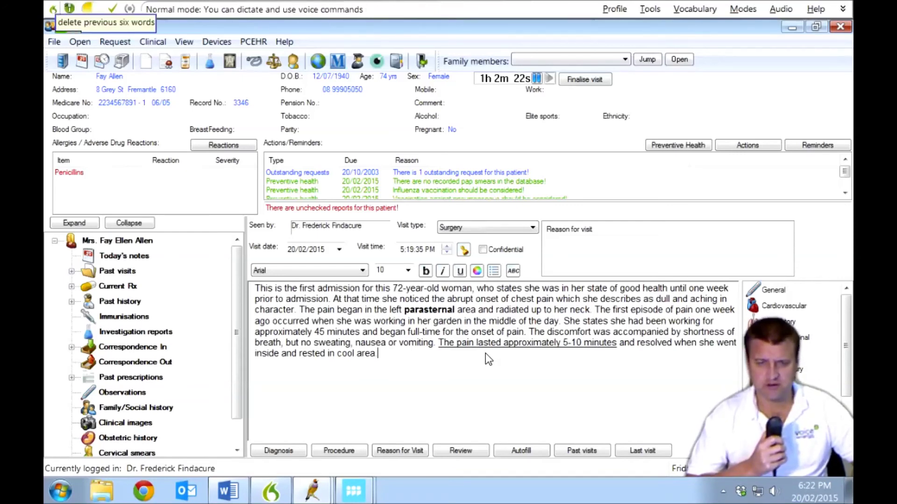
key("KP_Add")
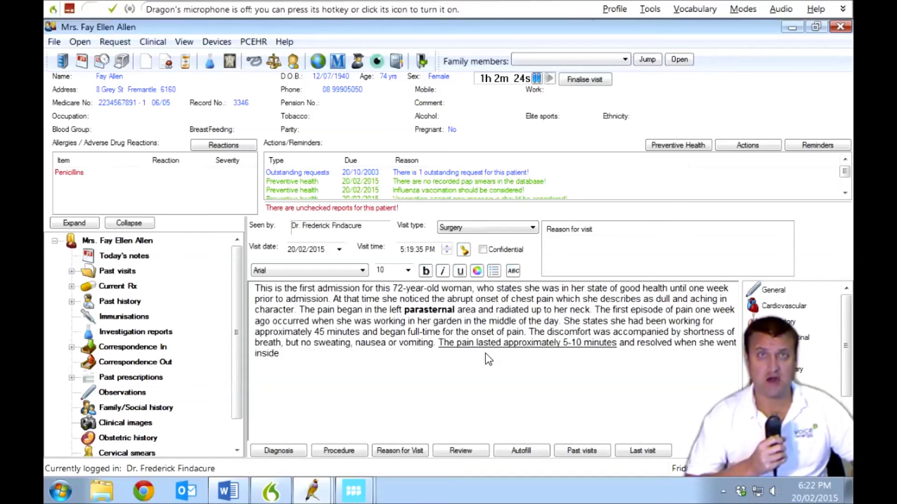